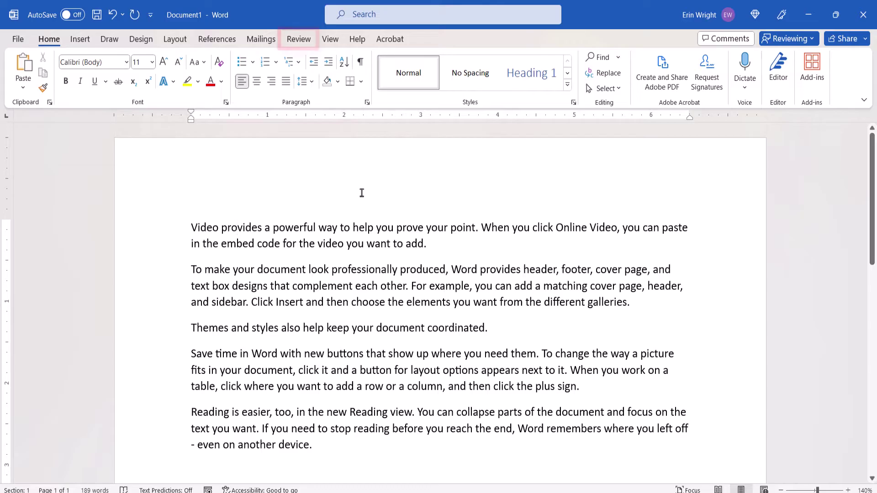
Switch the Review markup display to All Markup, showing struck-through deletions and the comment.
{"action": "left_click", "coordinate": [304, 46]}
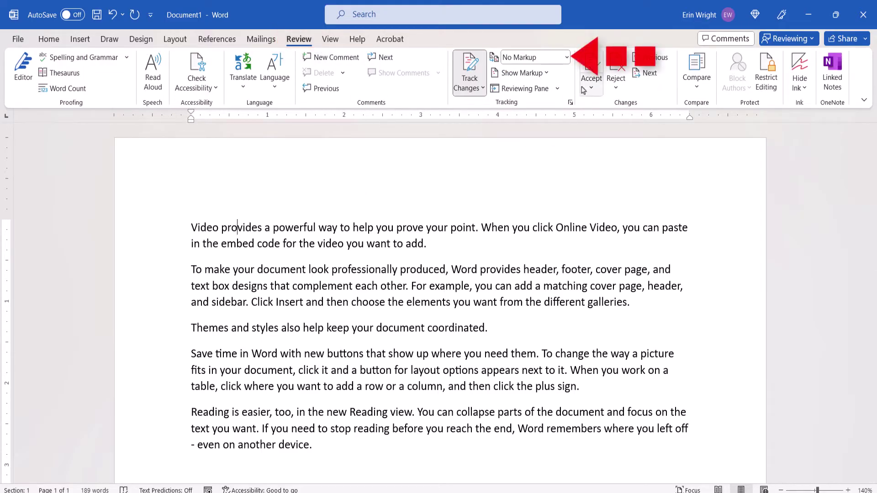
{"action": "left_click", "coordinate": [557, 60]}
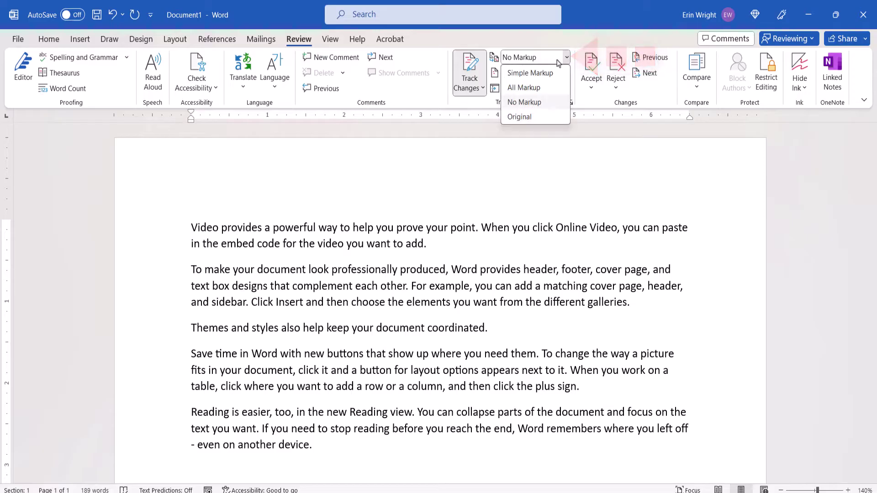
{"action": "left_click", "coordinate": [545, 88]}
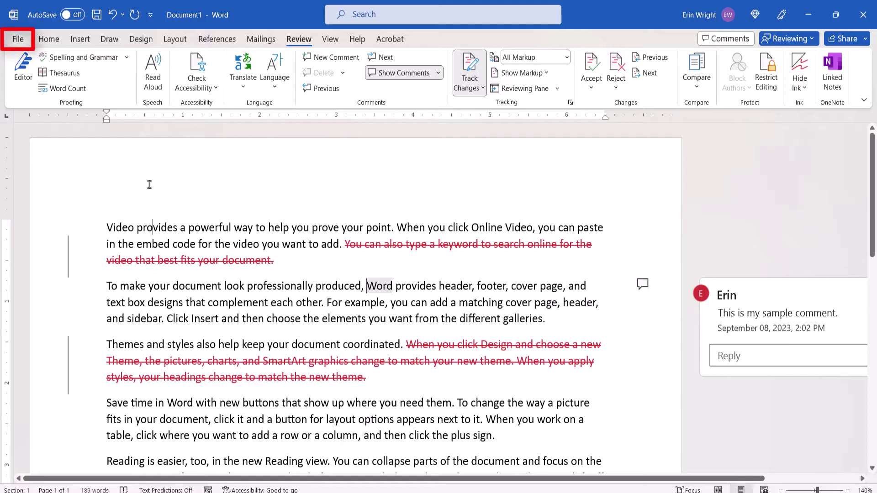
{"action": "left_click", "coordinate": [18, 40]}
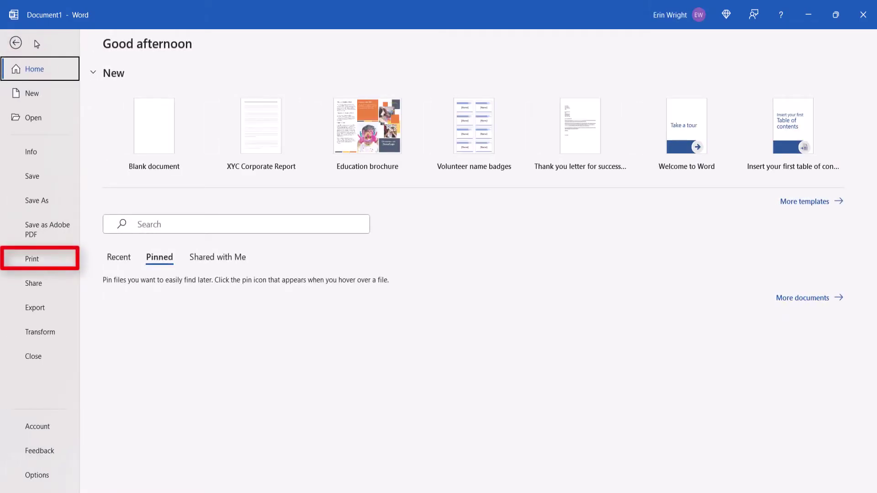
{"action": "left_click", "coordinate": [32, 260]}
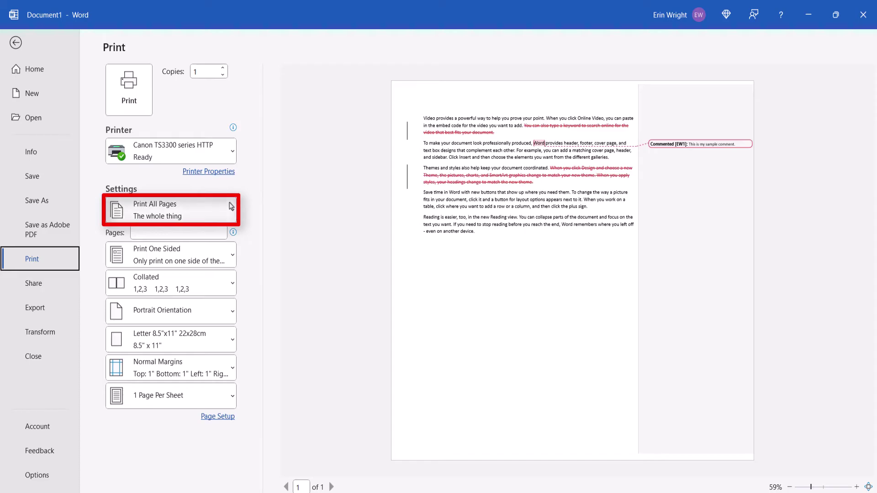
{"action": "left_click", "coordinate": [231, 208]}
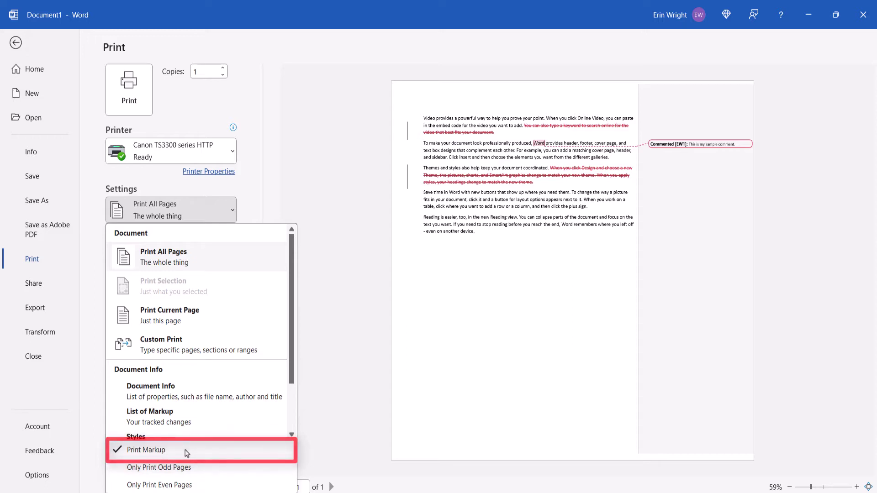
{"action": "left_click", "coordinate": [337, 411]}
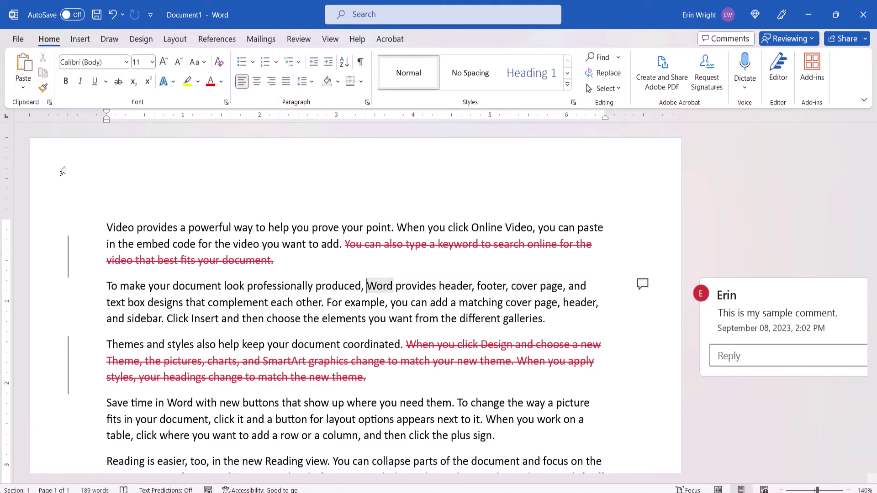
Open the Print preview of the marked-up page and choose List of Markup as what to print.
{"action": "left_click", "coordinate": [28, 45]}
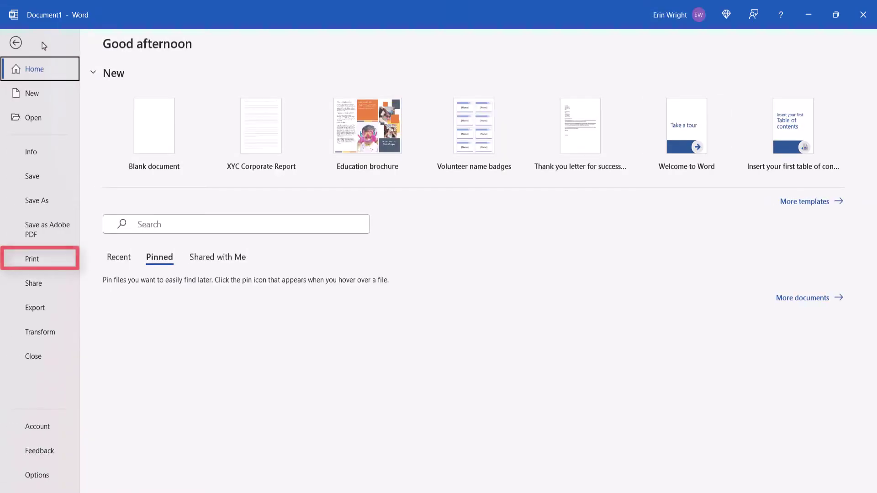
{"action": "left_click", "coordinate": [32, 260]}
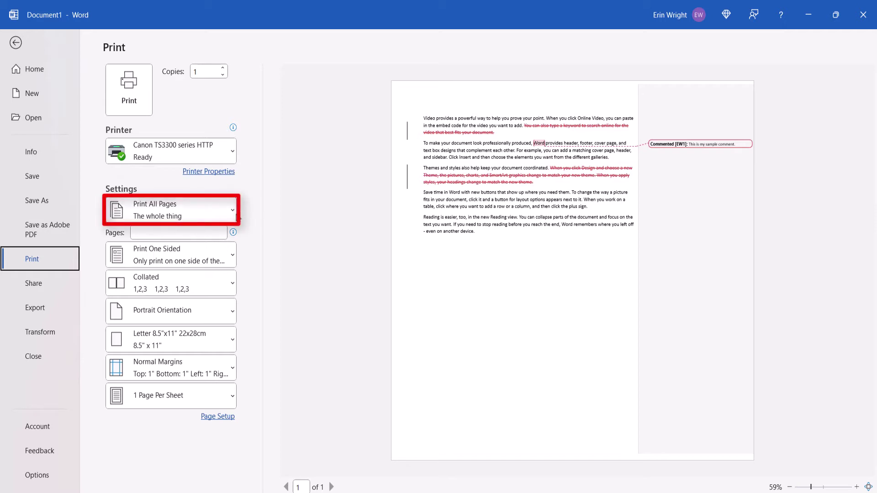
{"action": "left_click", "coordinate": [232, 212]}
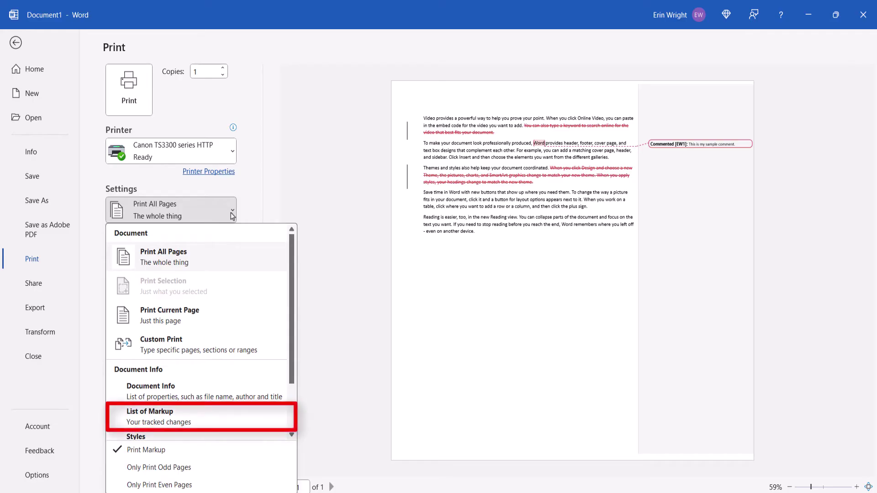
{"action": "left_click", "coordinate": [145, 420]}
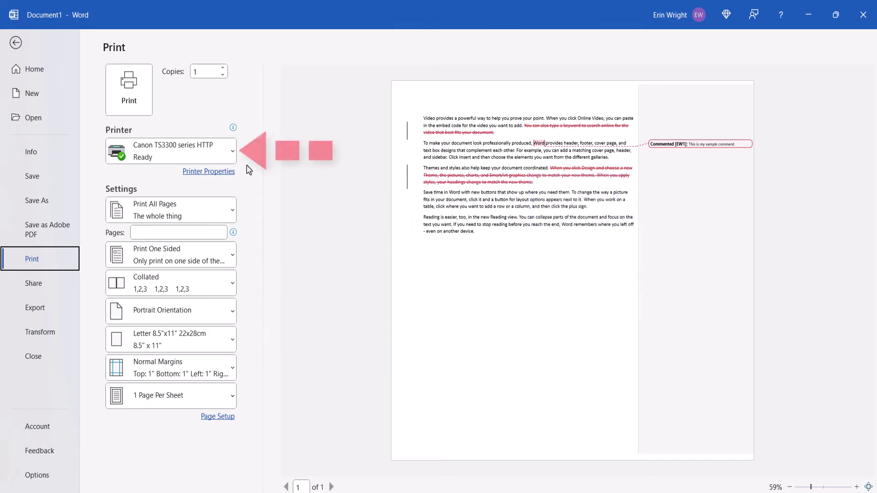
Print only the List of Markup using the Adobe PDF printer.
{"action": "left_click", "coordinate": [232, 153]}
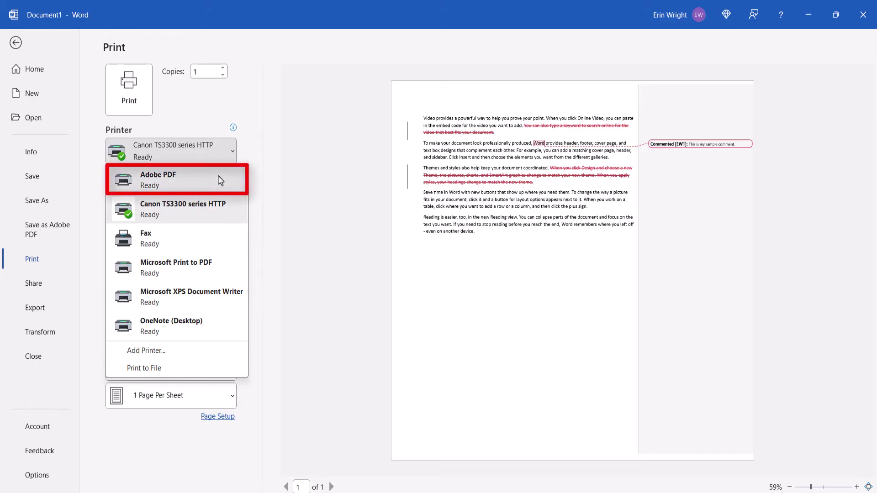
{"action": "left_click", "coordinate": [219, 176]}
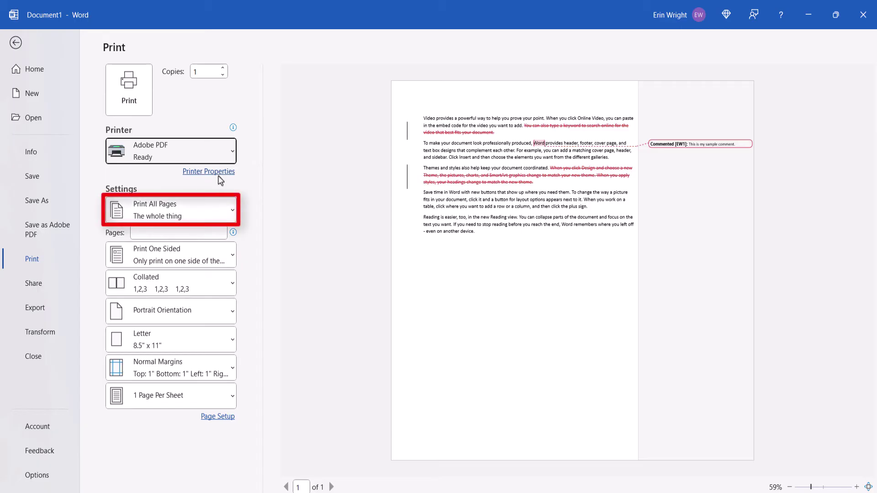
{"action": "left_click", "coordinate": [235, 212]}
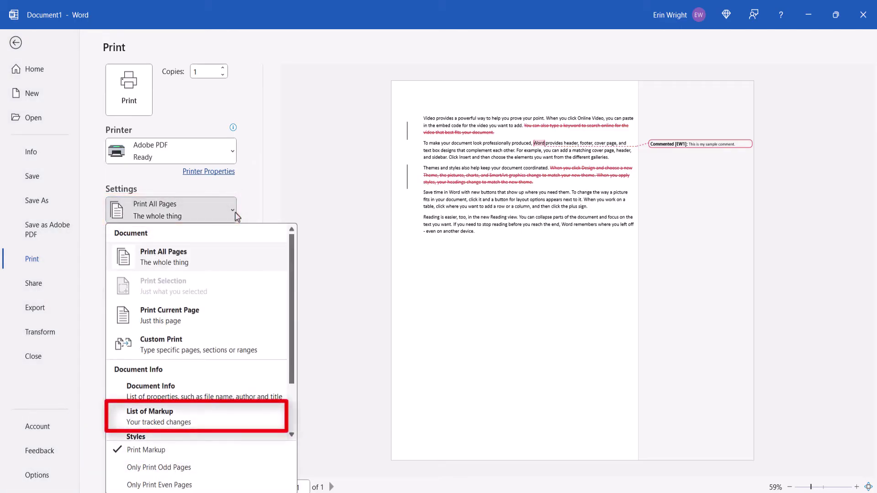
{"action": "left_click", "coordinate": [154, 416]}
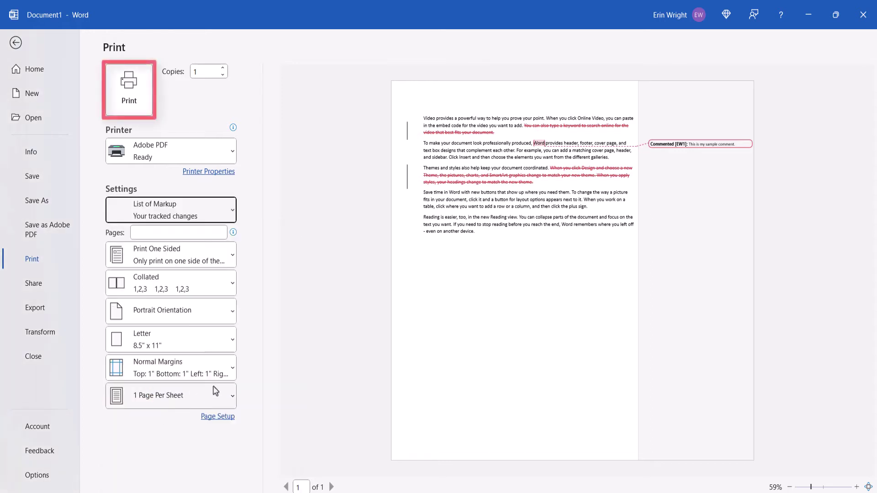
{"action": "left_click", "coordinate": [127, 100]}
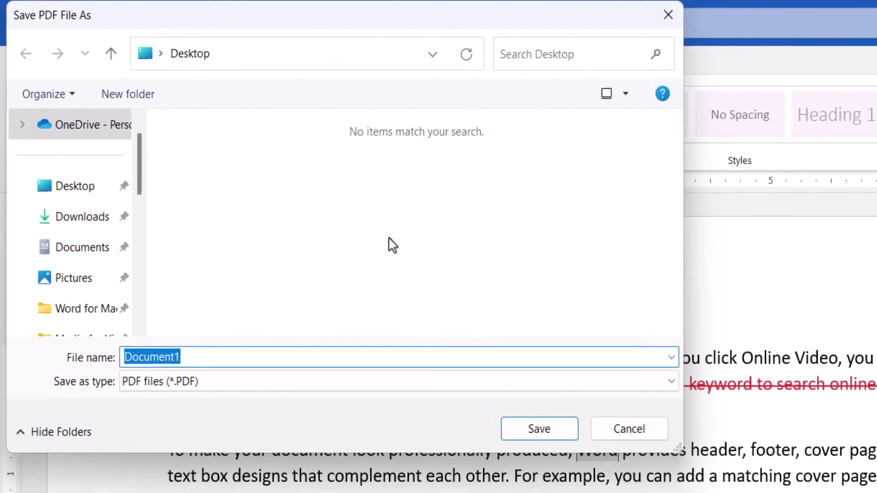
{"action": "type", "text": "List of Markup"}
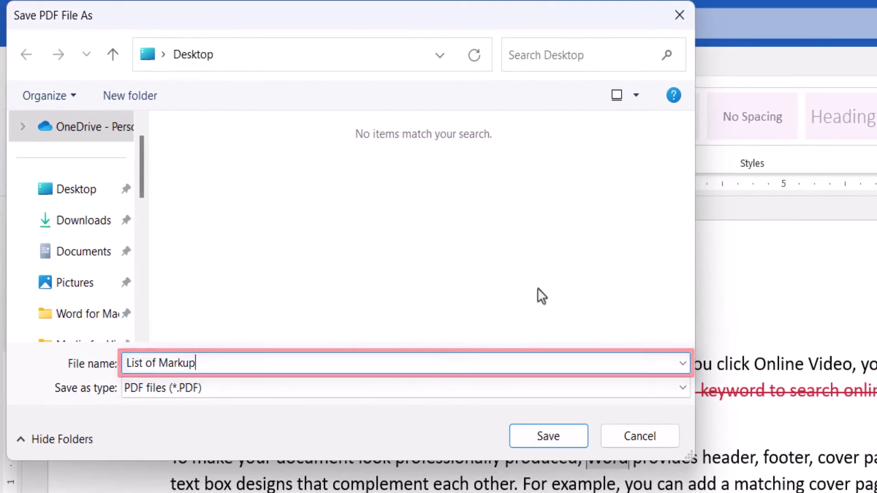
Save the PDF as 'List of Markup' on the Desktop and reopen it in Word, accepting conversion.
{"action": "left_click", "coordinate": [558, 440]}
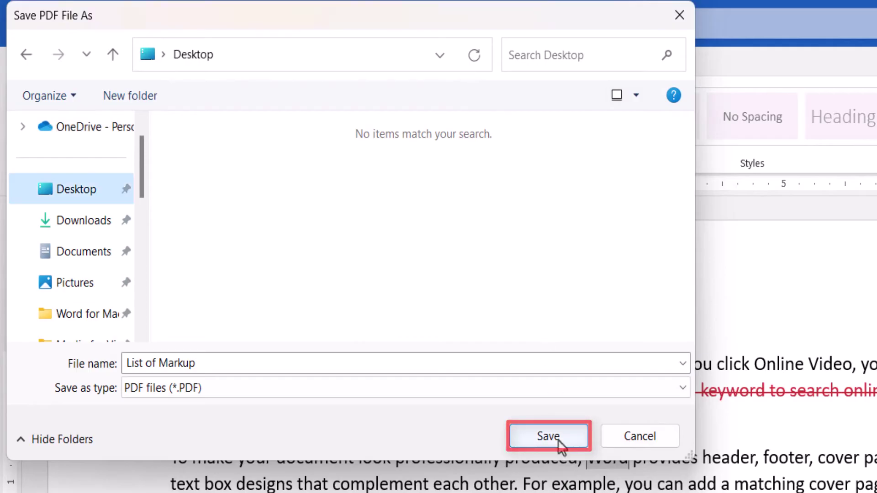
{"action": "left_click", "coordinate": [558, 442]}
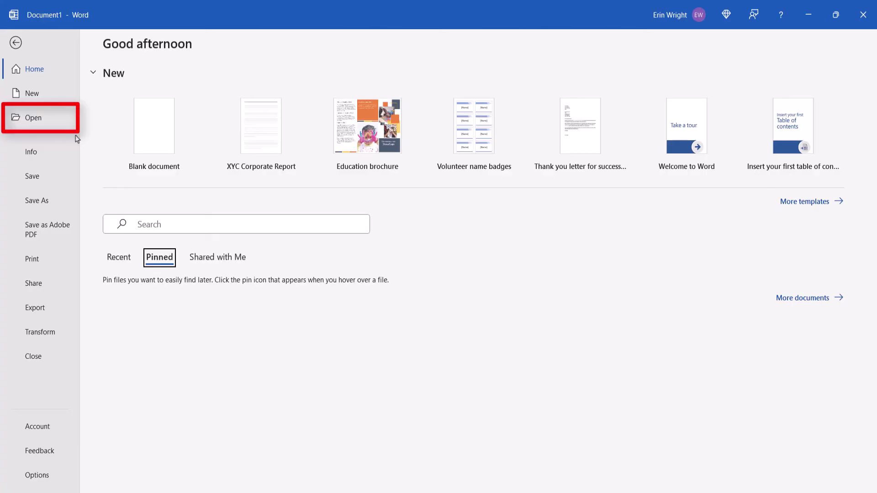
{"action": "left_click", "coordinate": [40, 118]}
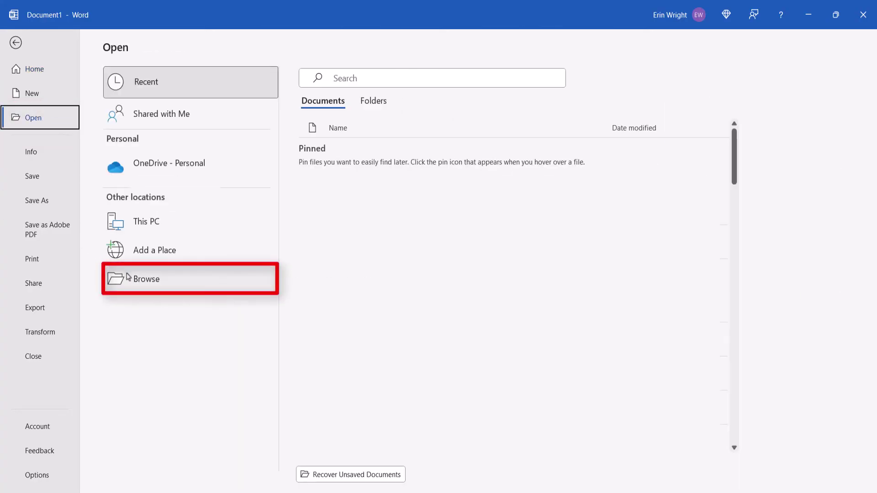
{"action": "left_click", "coordinate": [146, 281]}
{"action": "left_click", "coordinate": [336, 203]}
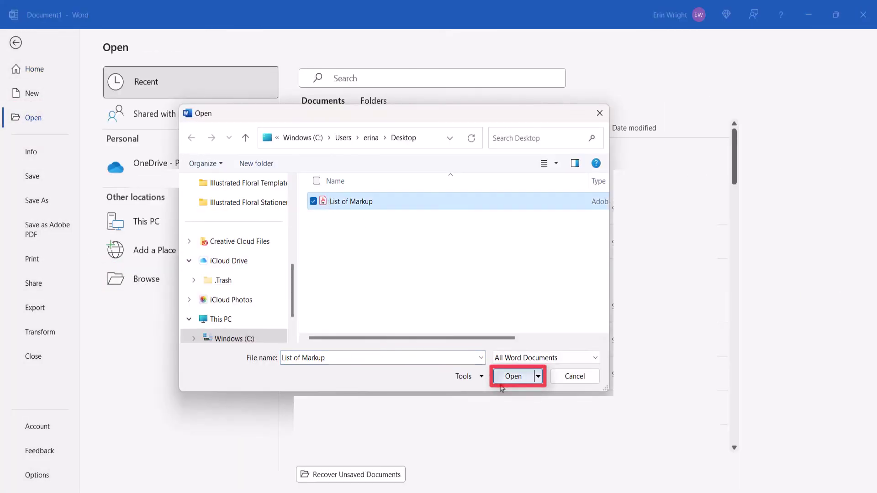
{"action": "left_click", "coordinate": [513, 376]}
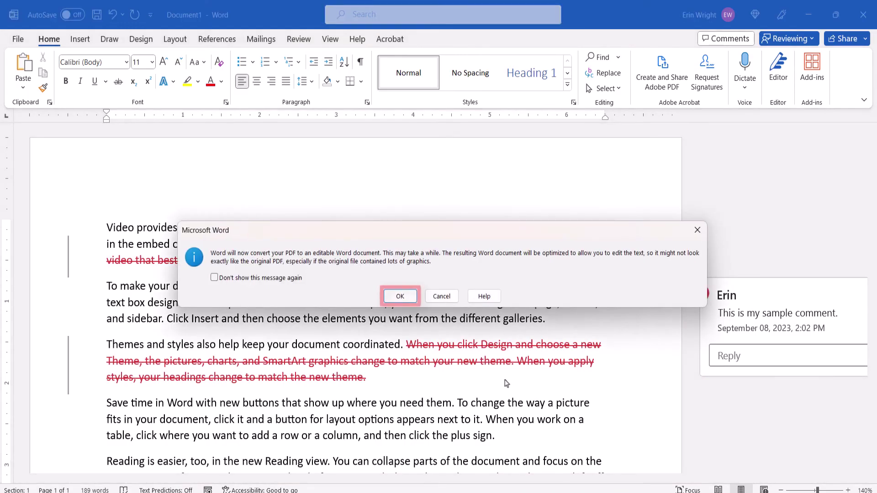
{"action": "left_click", "coordinate": [400, 297]}
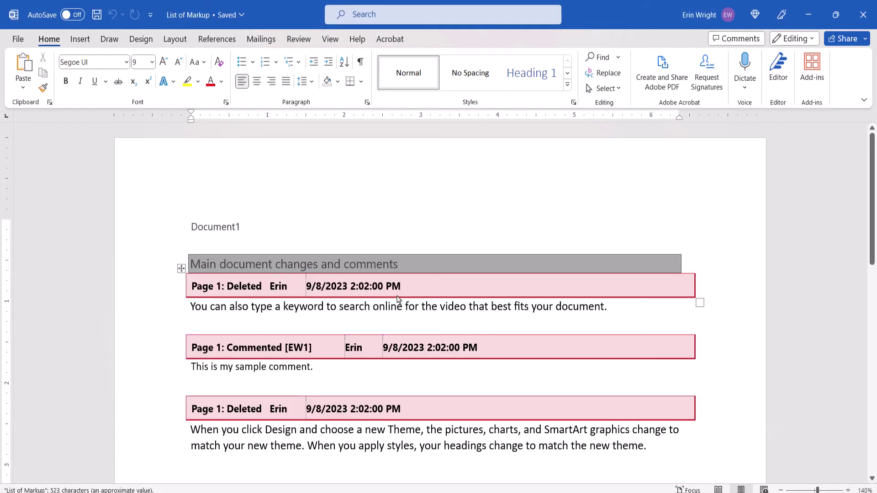